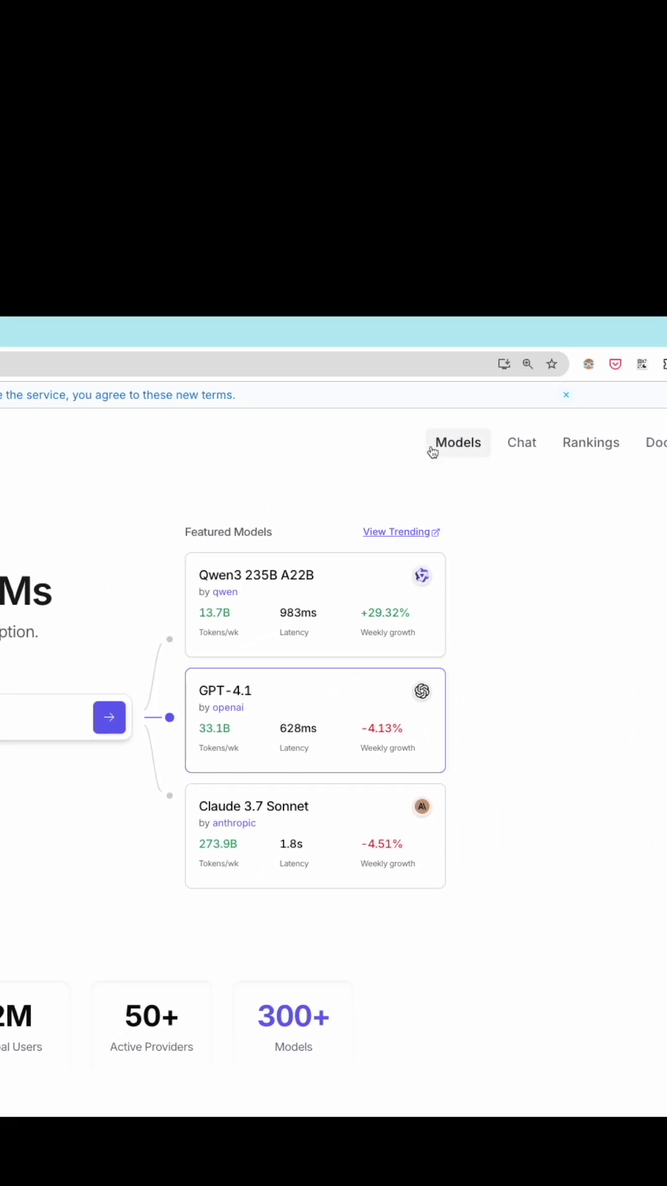
# Filter the Models catalogue to the GPT series, listing 36 OpenAI models.
pyautogui.click(441, 447)
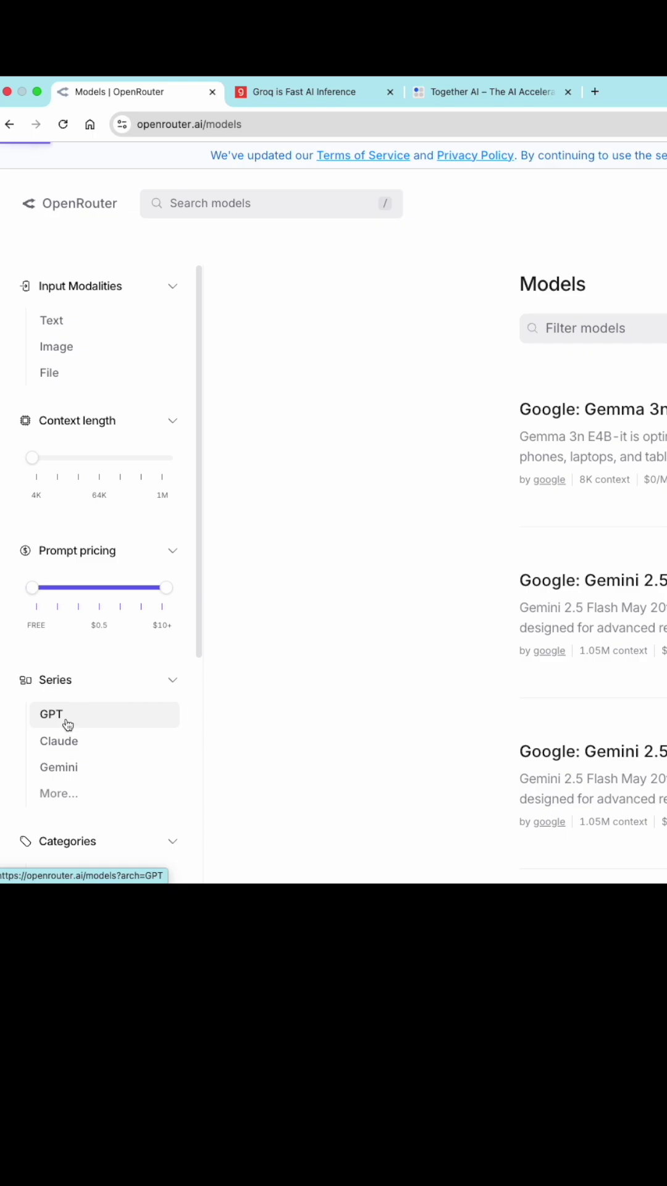
pyautogui.click(67, 723)
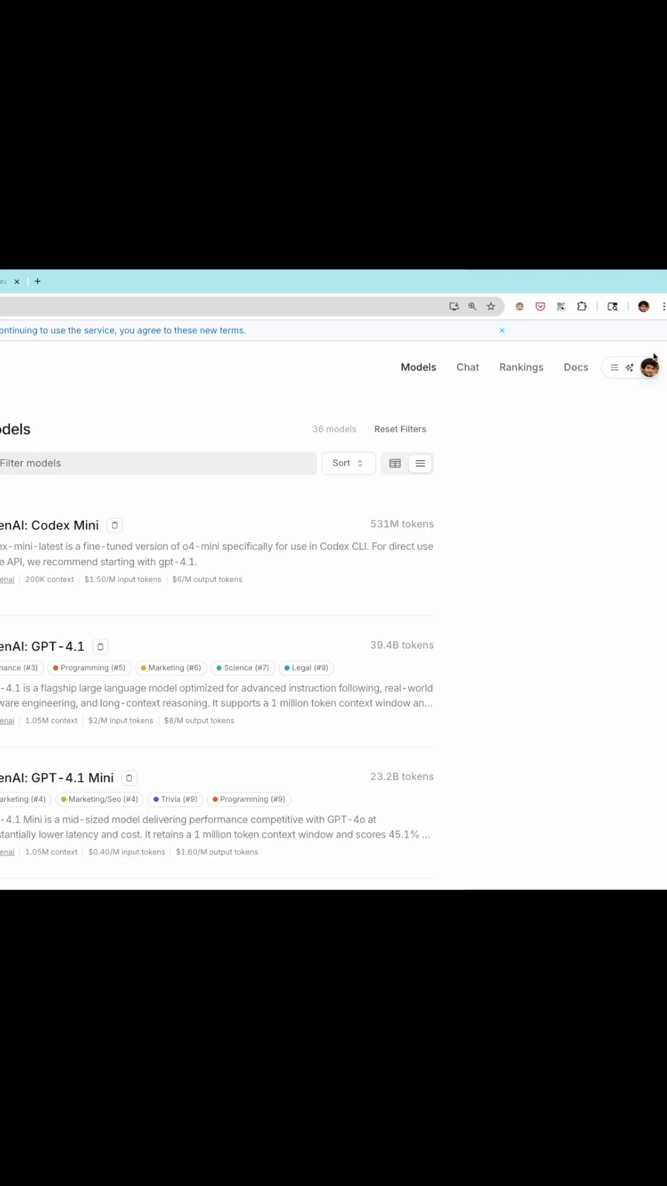
# Open the account Credits page from the avatar menu to check the $6.82 balance.
pyautogui.click(648, 368)
pyautogui.click(608, 397)
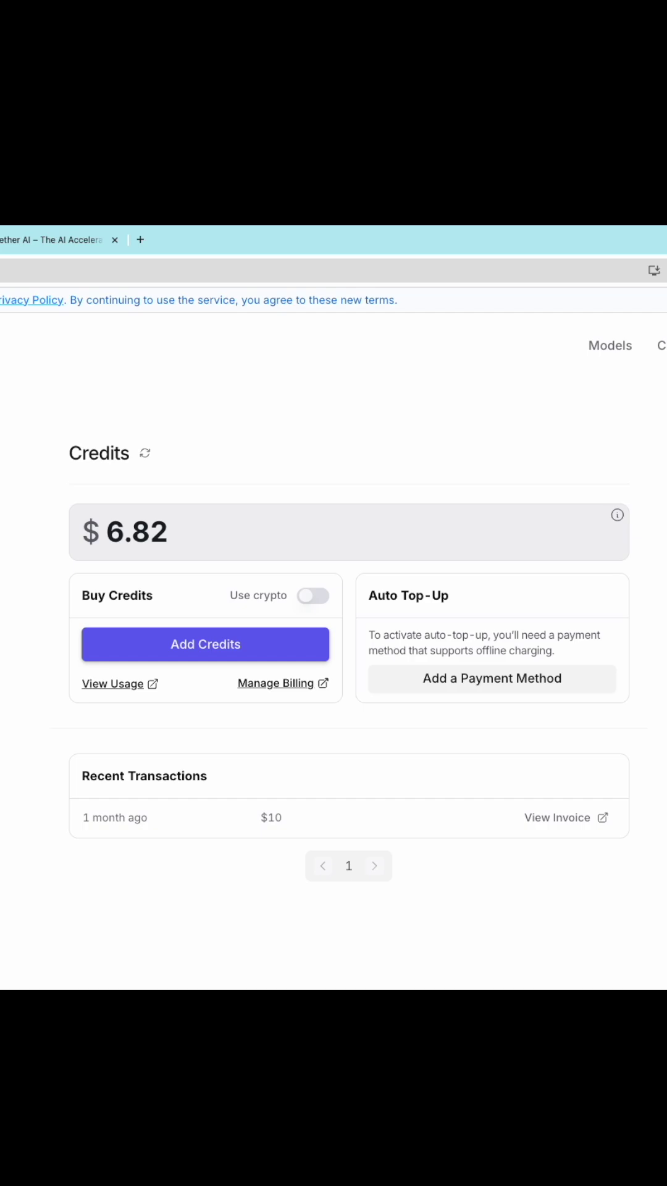
# On the API Keys page, create a key named 'my application' and copy its secret.
pyautogui.click(32, 482)
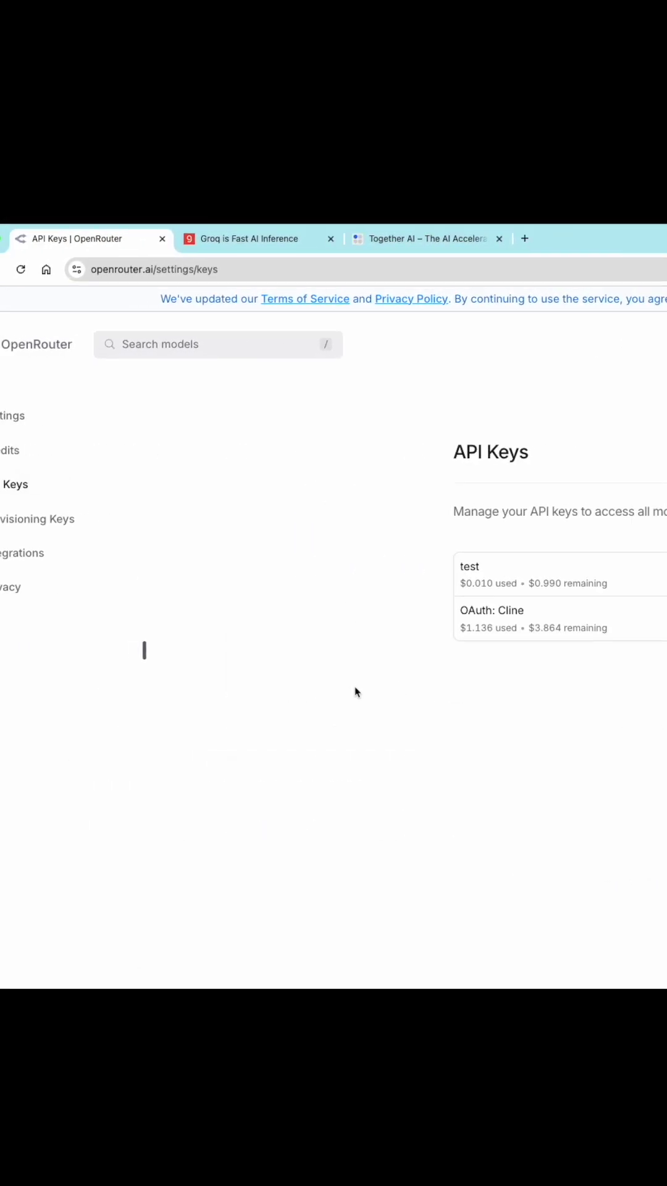
pyautogui.click(567, 464)
pyautogui.write('my ap')
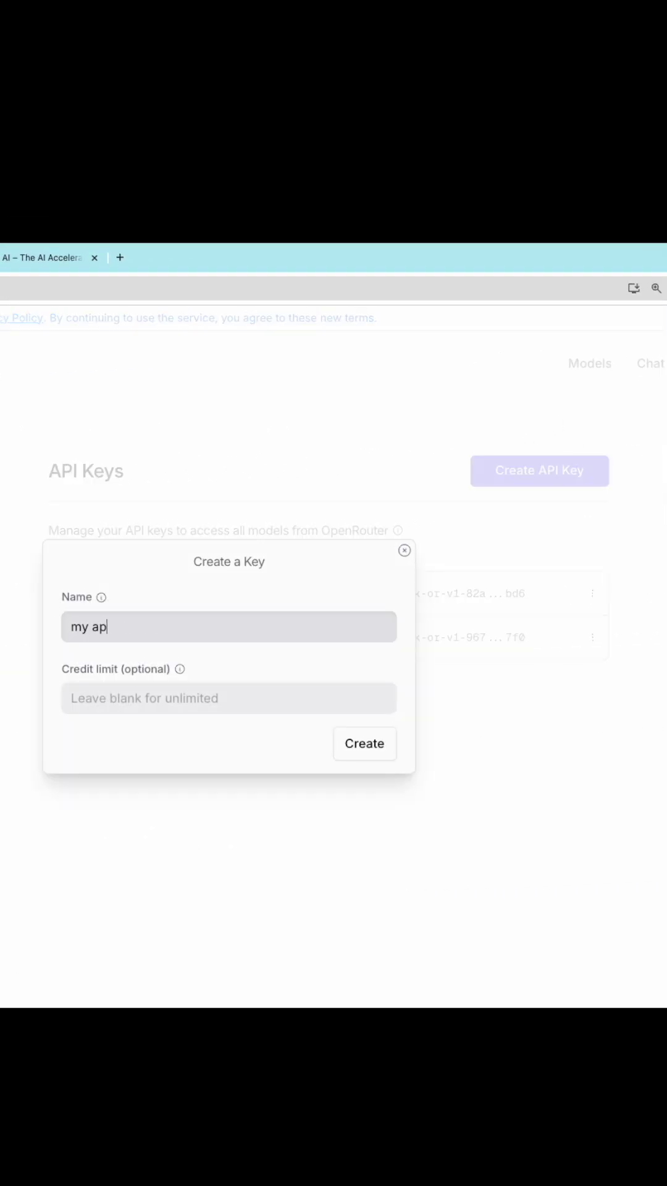
pyautogui.write('plication')
pyautogui.click(344, 749)
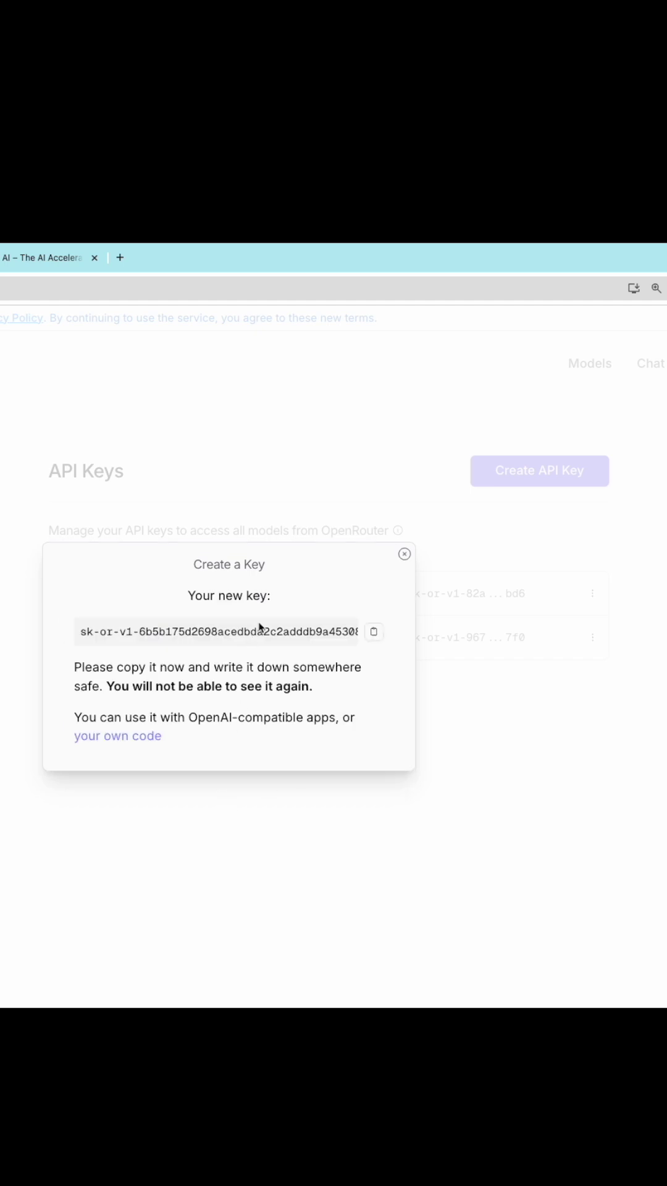
pyautogui.hscroll(5, 261, 627)
pyautogui.hscroll(-5, 265, 627)
pyautogui.click(372, 632)
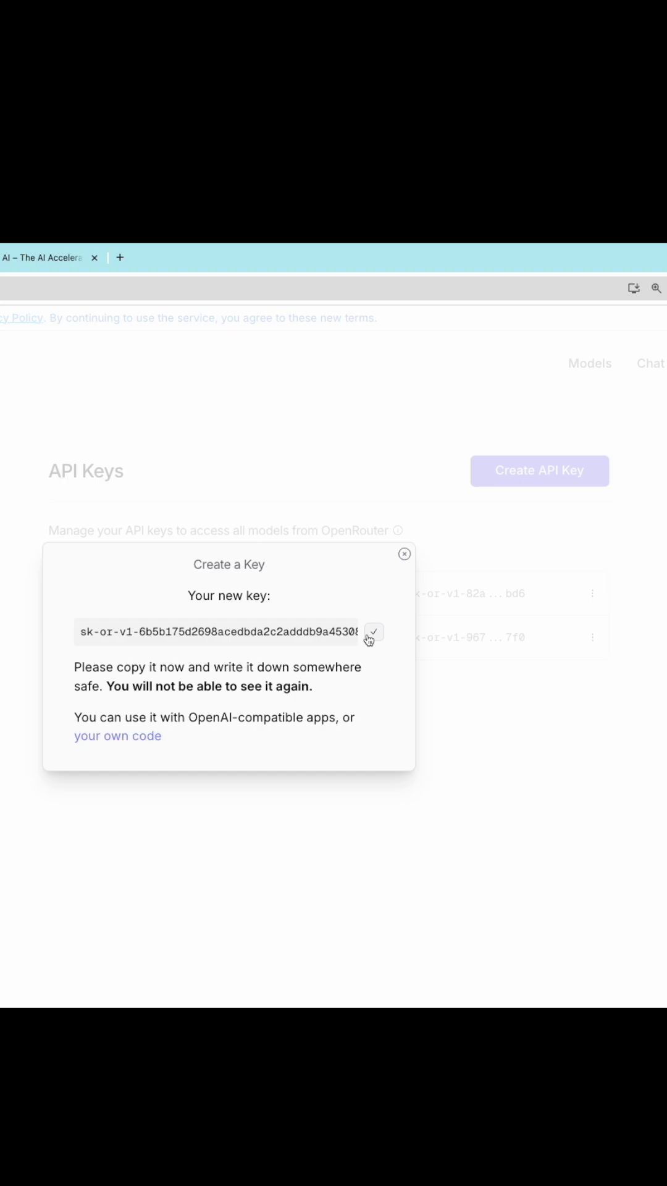